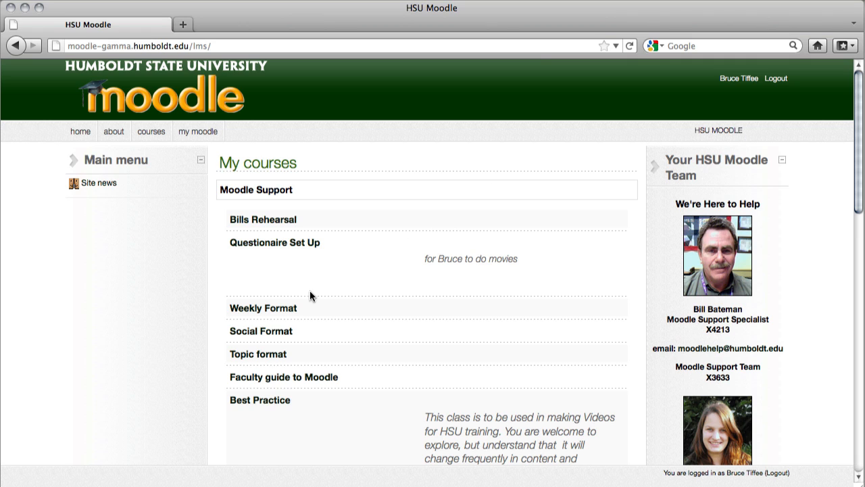
# Open the Weekly Format course and make sure its editing mode is turned on.
pyautogui.click(286, 310)
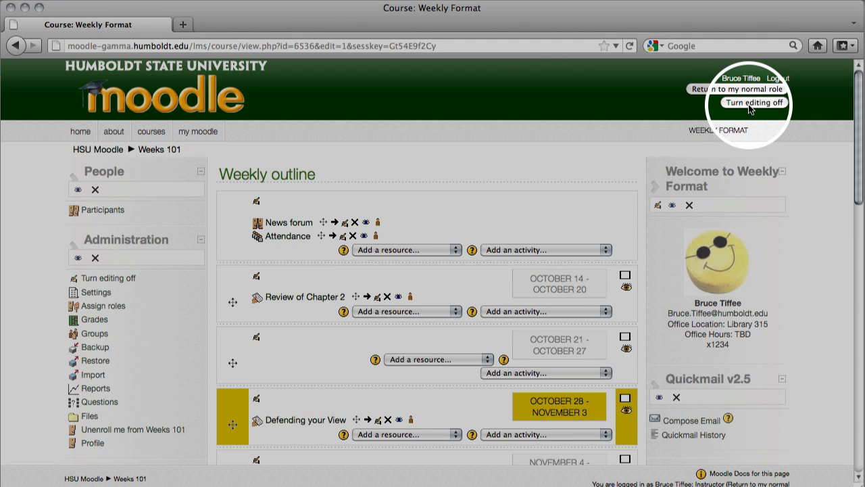
pyautogui.click(751, 105)
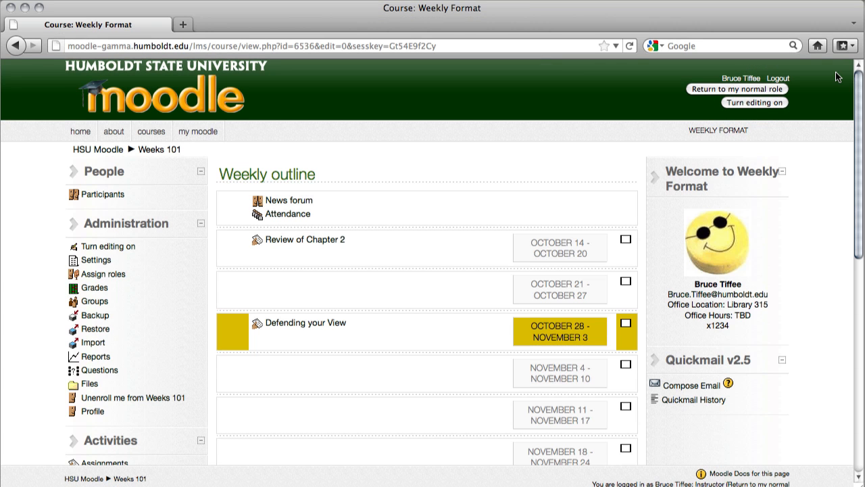
pyautogui.click(750, 106)
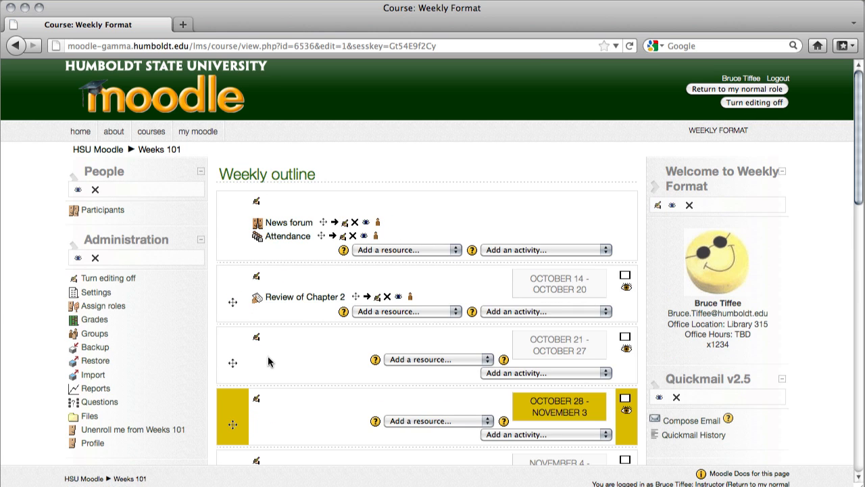
# Add an "Upload a single file" assignment to the October 28 - November 3 week.
pyautogui.scroll(-3, 268, 362)
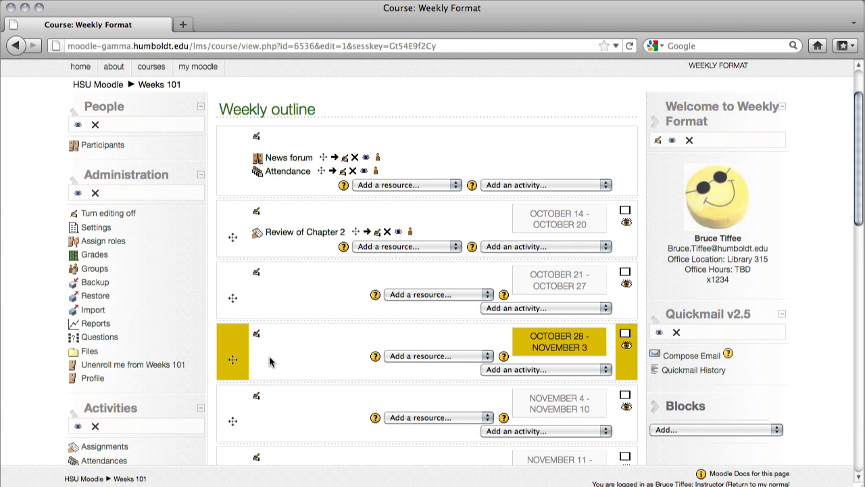
pyautogui.scroll(-3, 567, 372)
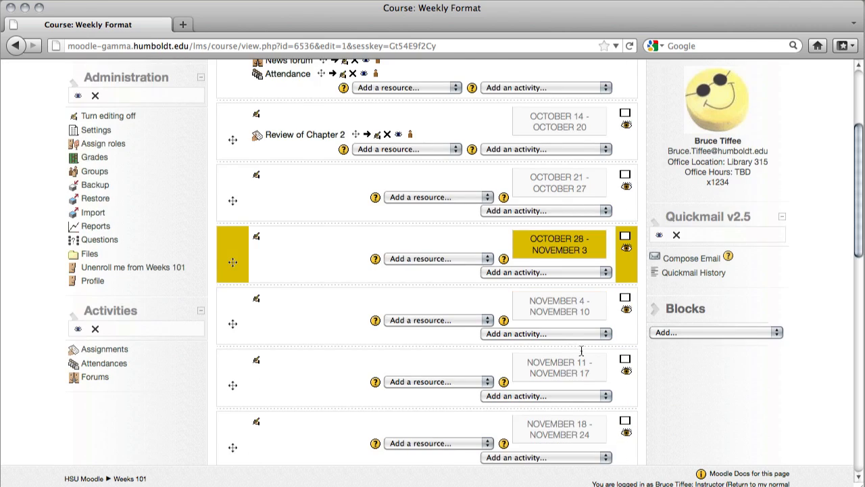
pyautogui.click(605, 274)
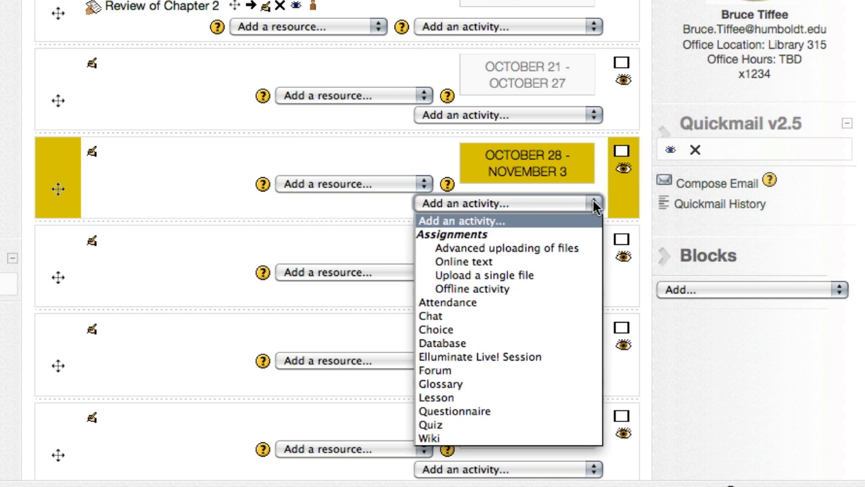
pyautogui.click(542, 275)
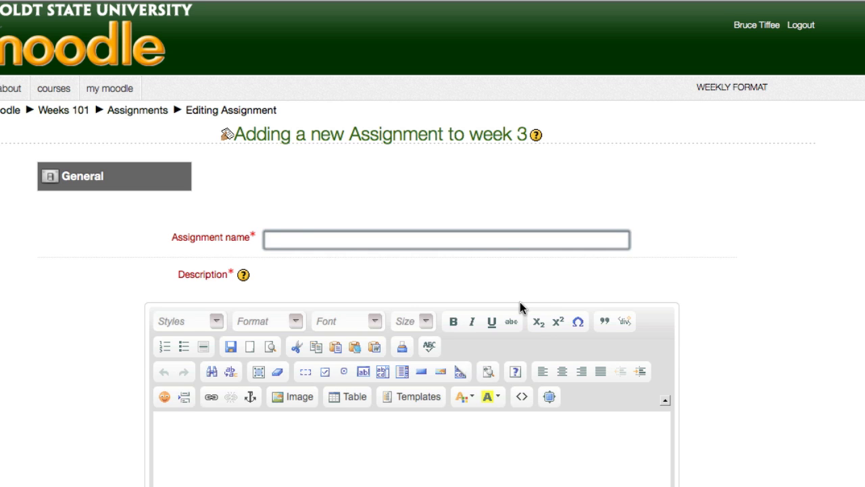
# Name the new assignment "Defending Your View".
pyautogui.scroll(-1, 520, 301)
pyautogui.scroll(-3, 520, 302)
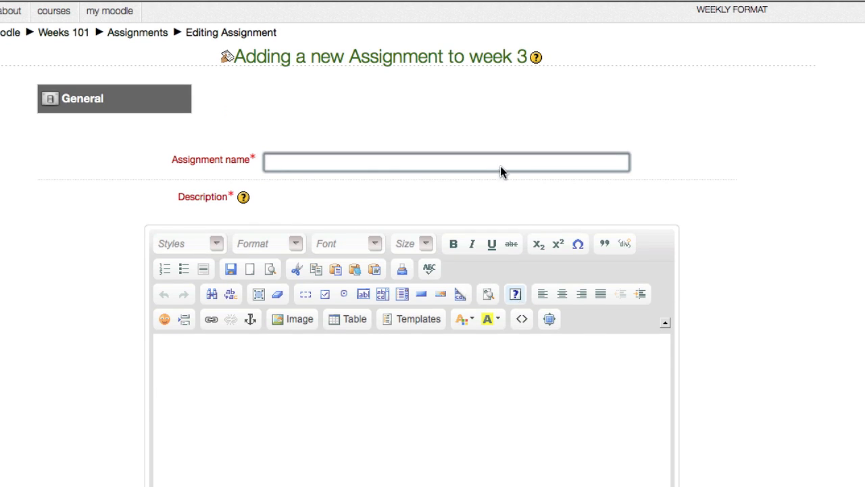
pyautogui.click(423, 161)
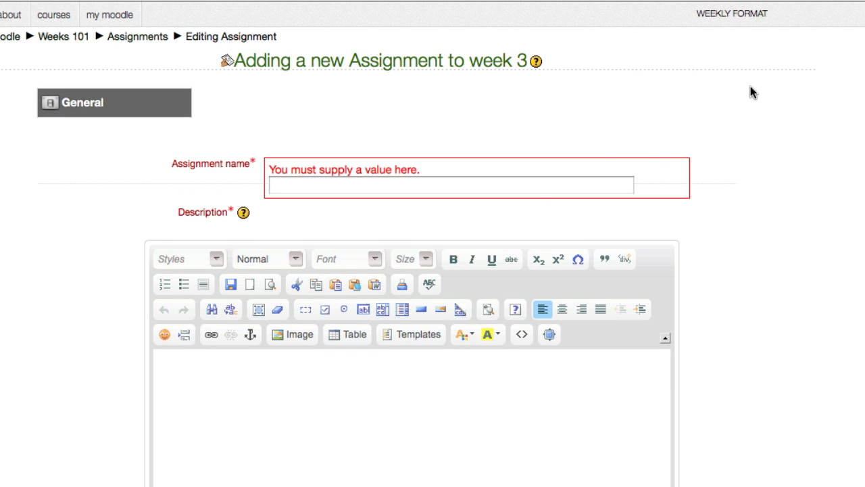
pyautogui.click(283, 187)
pyautogui.rightClick(283, 187)
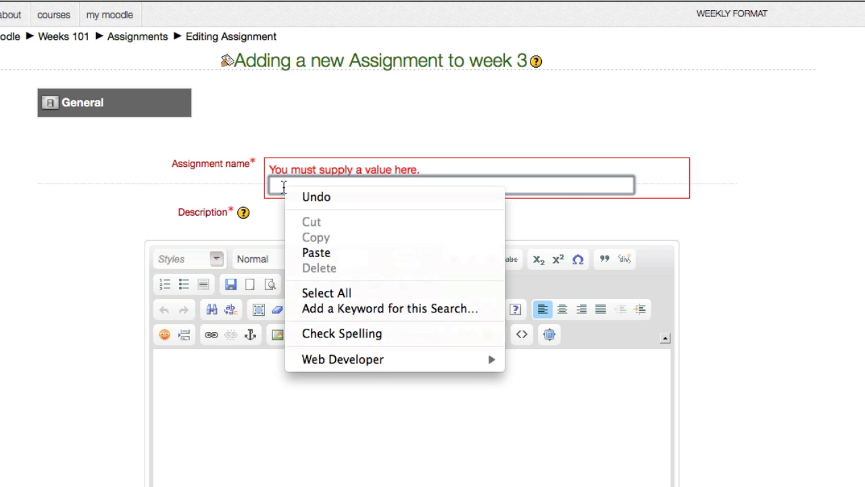
pyautogui.click(349, 251)
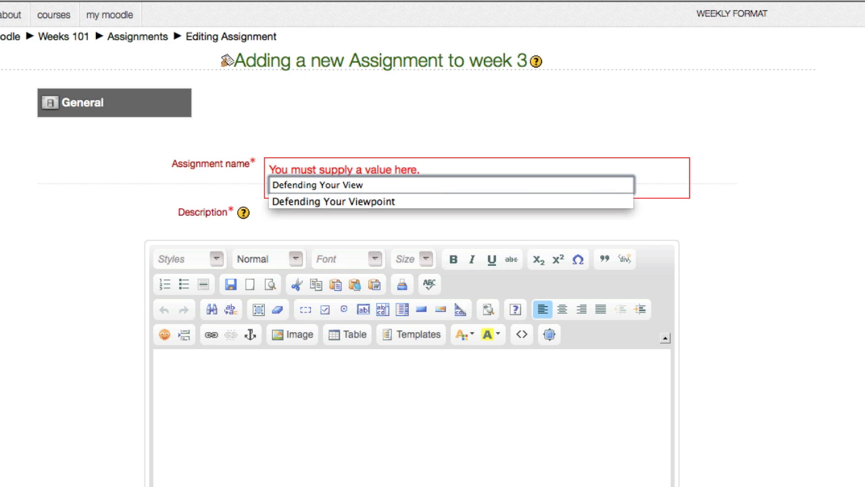
pyautogui.click(572, 378)
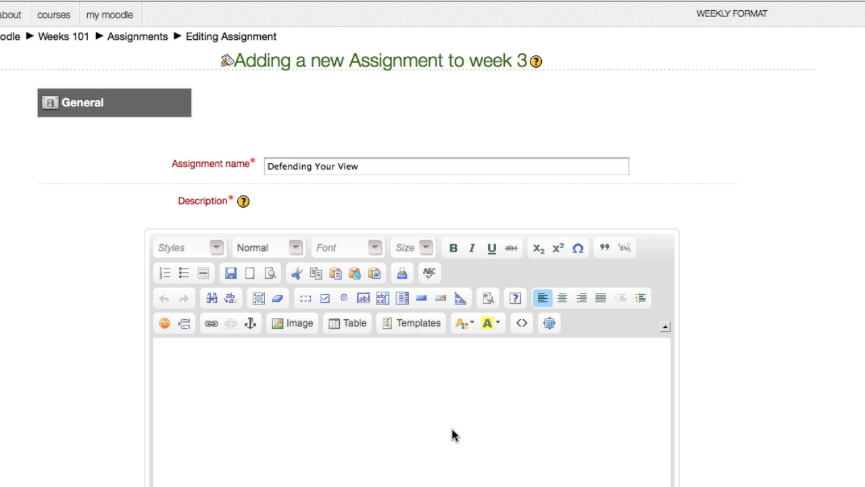
# Paste the instructions beginning "Compare and contrast the three keys points discussed in class with the authors views" into the assignment description.
pyautogui.click(342, 387)
pyautogui.scroll(-2, 342, 387)
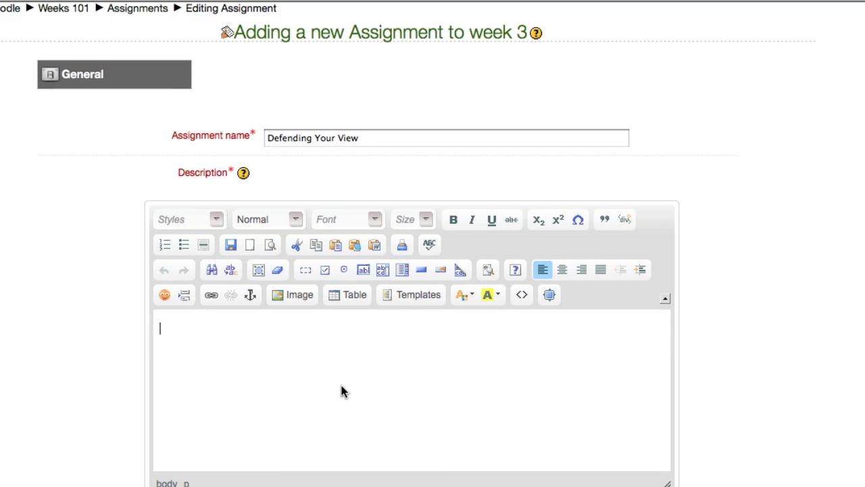
pyautogui.rightClick(214, 305)
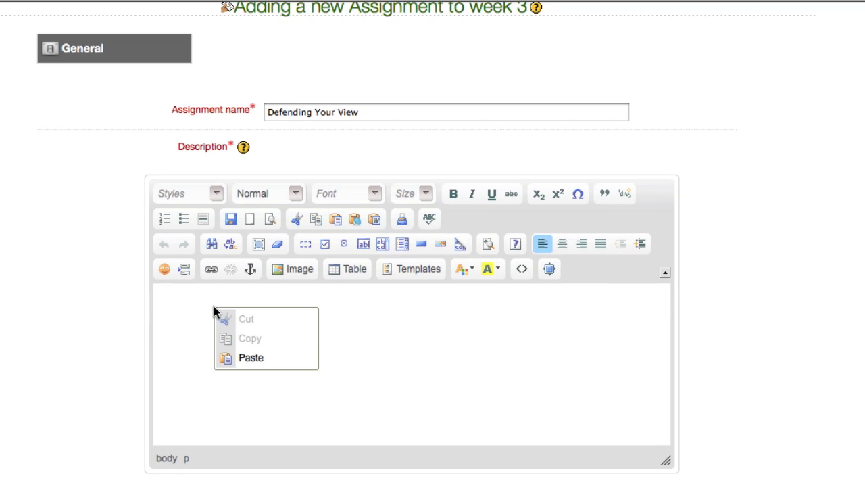
pyautogui.click(248, 354)
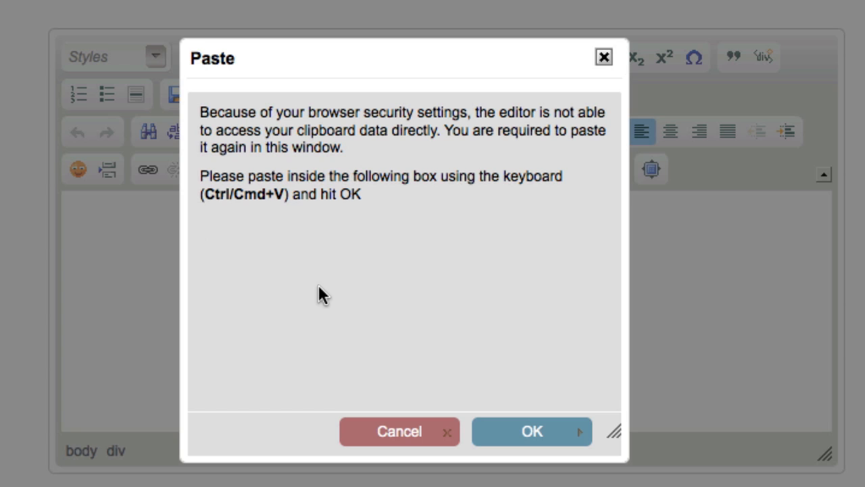
pyautogui.write('Compare and contrast the three keys points discussed in class with the authors views. Support you work with  examples from the book and when possible real life comparisons. Be prepared to defend you viewpoint with documentation.')
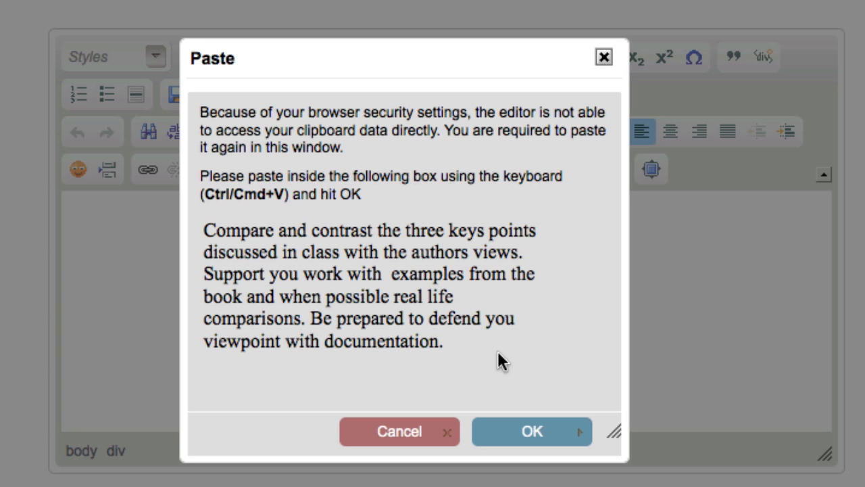
pyautogui.click(516, 430)
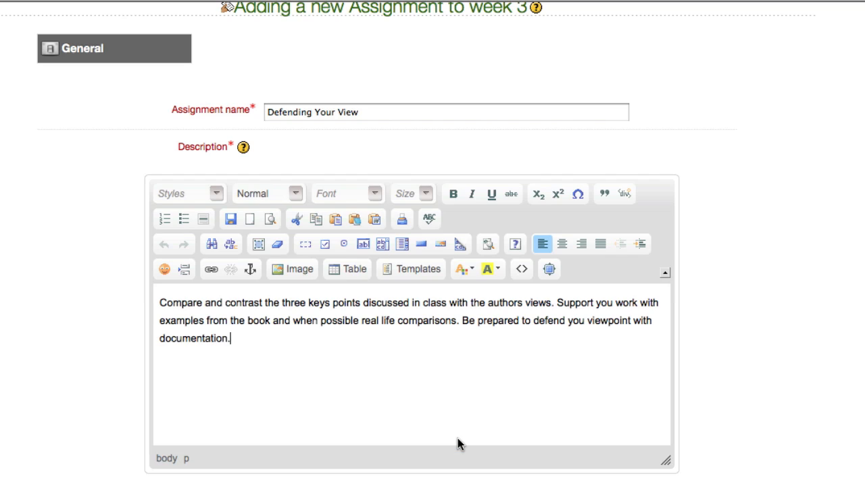
# Look through the available grade scales and point values, and choose 100 as the assignment's grade.
pyautogui.scroll(-2, 808, 402)
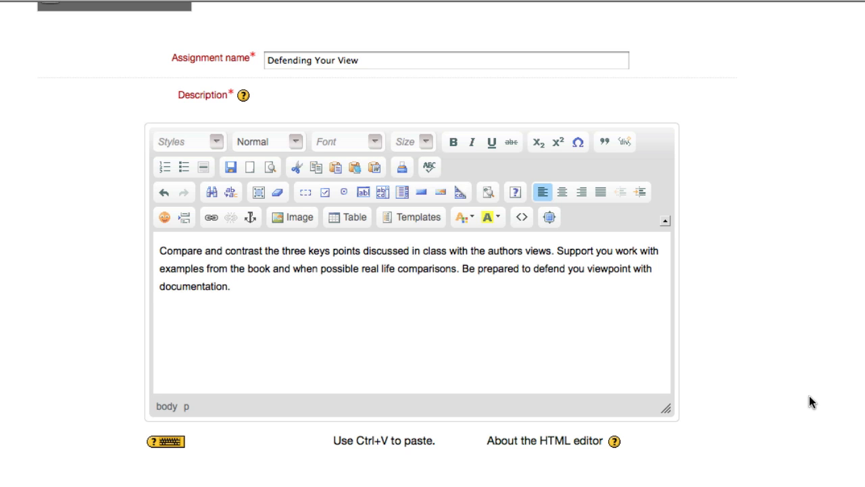
pyautogui.scroll(-3, 808, 395)
pyautogui.scroll(-10, 803, 405)
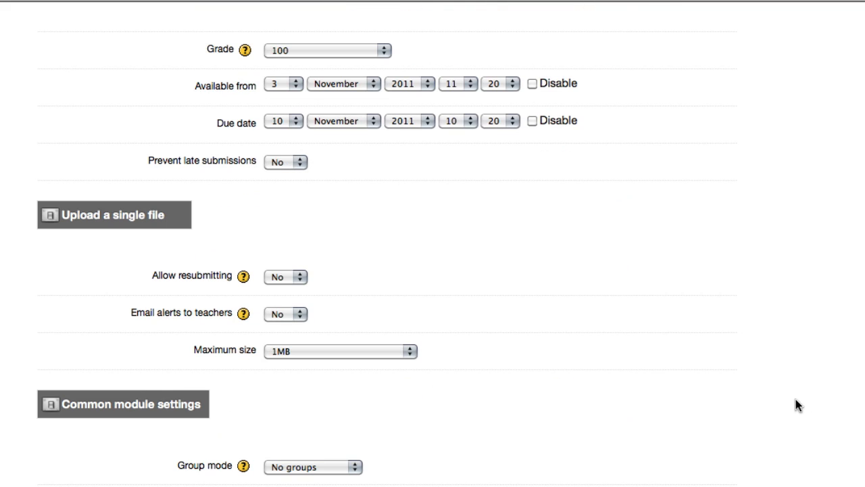
pyautogui.click(317, 54)
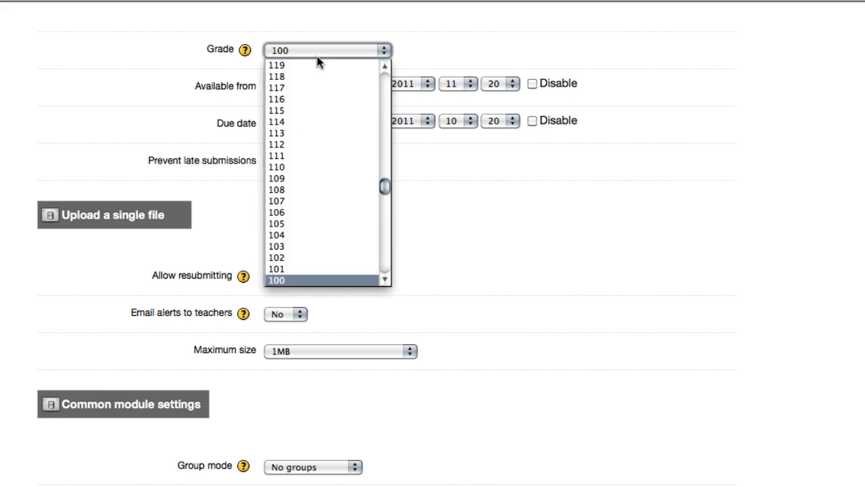
pyautogui.scroll(-6, 317, 229)
pyautogui.scroll(-20, 317, 226)
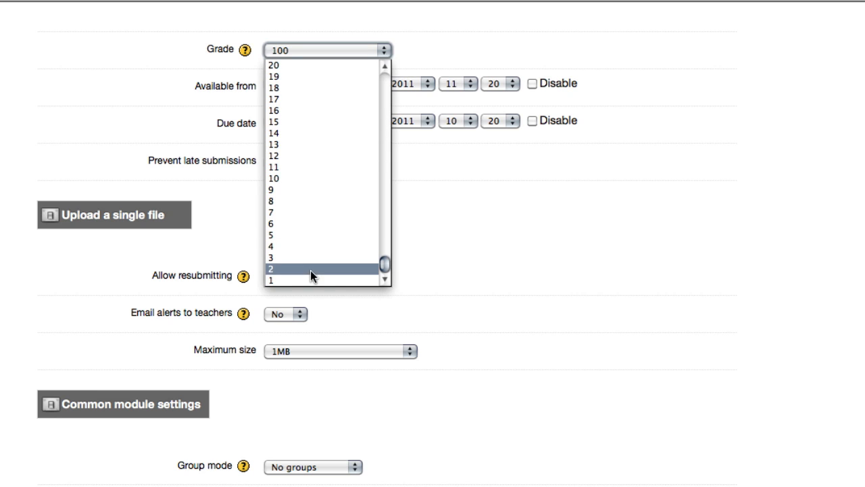
pyautogui.scroll(20, 331, 223)
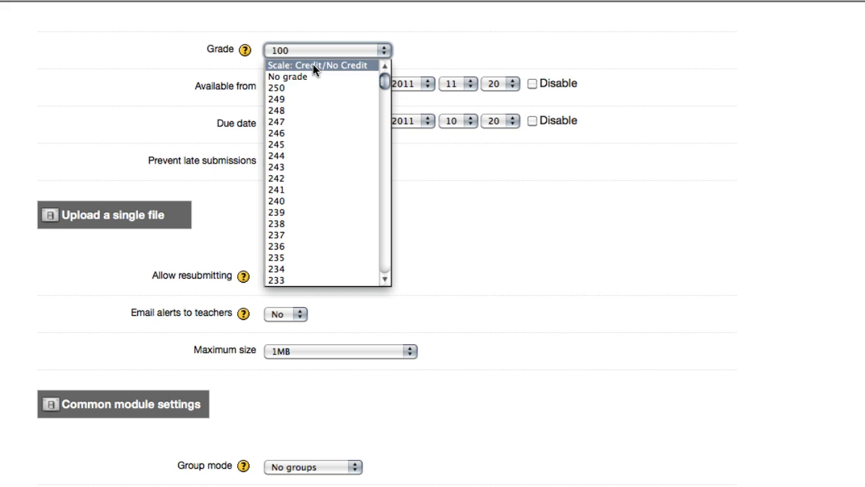
pyautogui.scroll(-20, 305, 196)
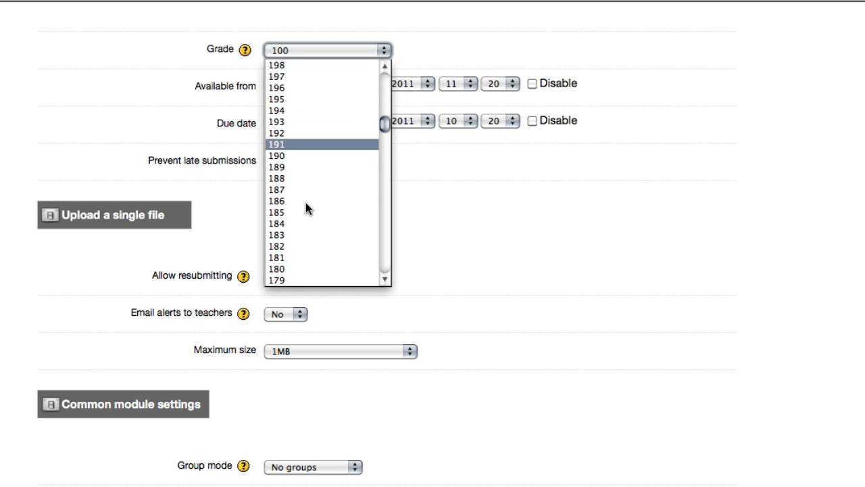
pyautogui.scroll(-20, 306, 205)
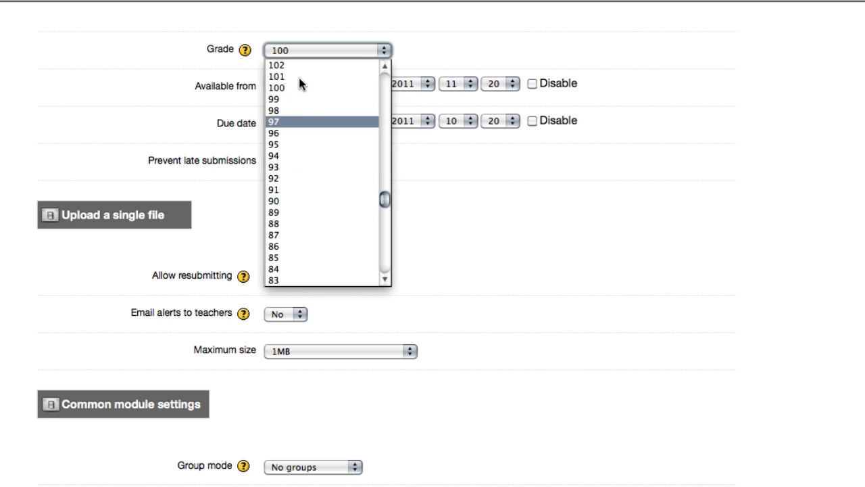
pyautogui.click(299, 83)
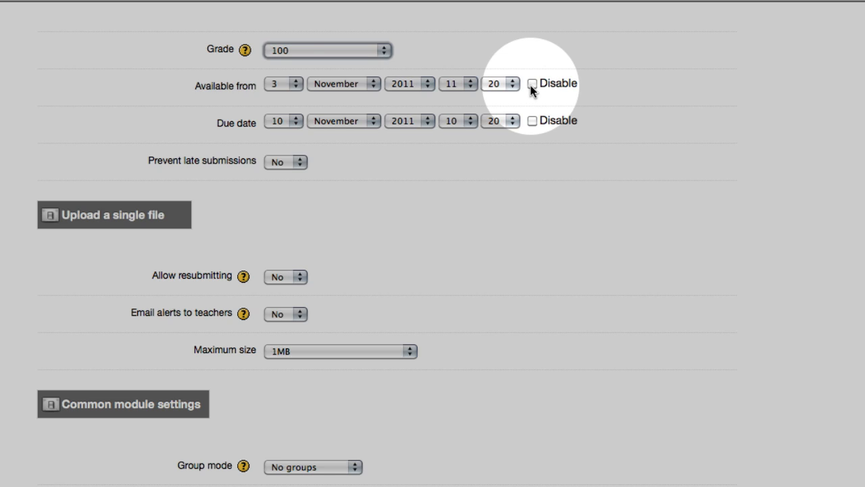
# Disable the Available from and Due date restrictions, and keep Prevent late submissions set to No.
pyautogui.click(532, 84)
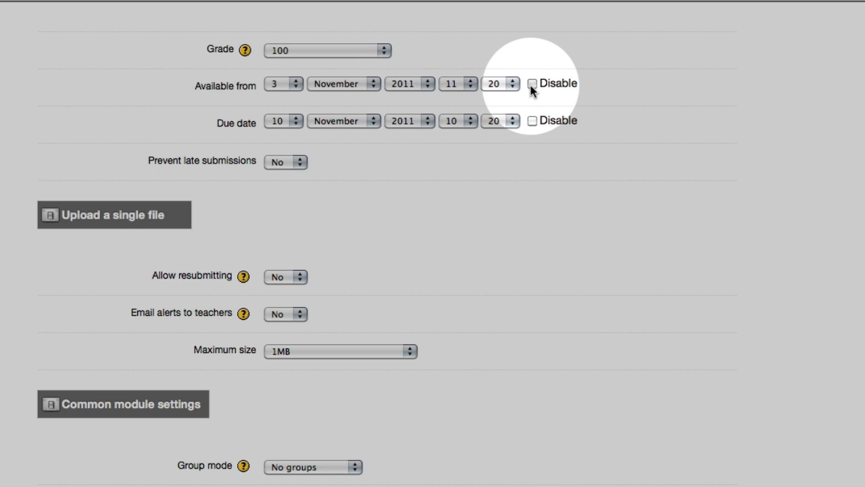
pyautogui.click(533, 120)
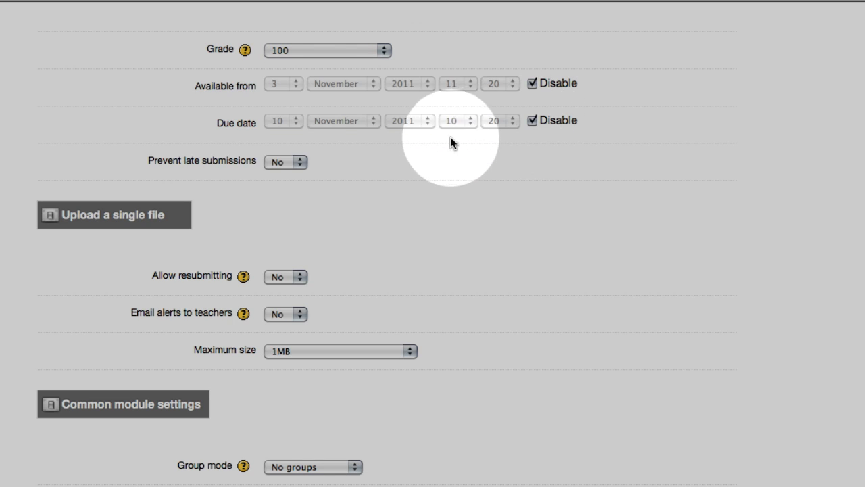
pyautogui.click(302, 162)
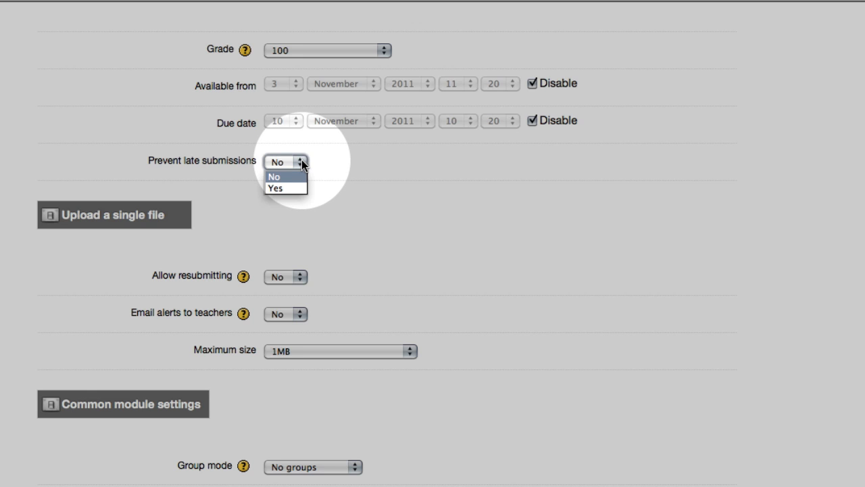
pyautogui.click(301, 161)
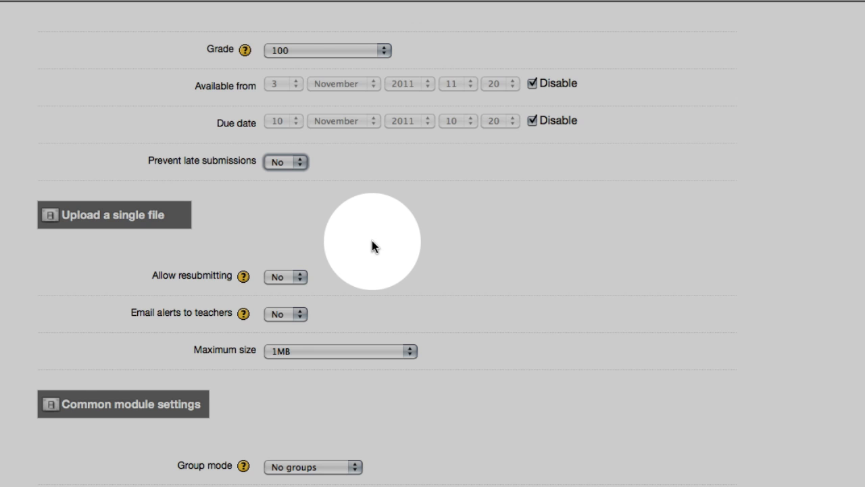
# Set Allow resubmitting to Yes for the single-file upload and keep Email alerts to teachers set to No.
pyautogui.scroll(-4, 373, 247)
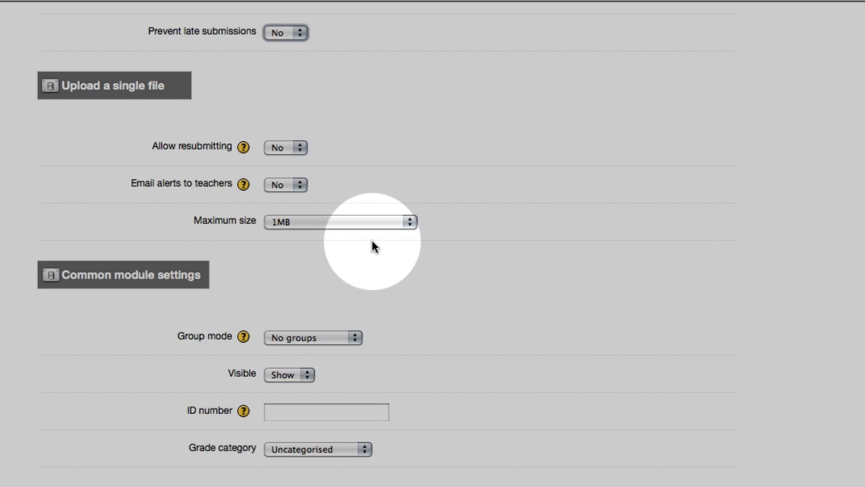
pyautogui.scroll(-1, 372, 243)
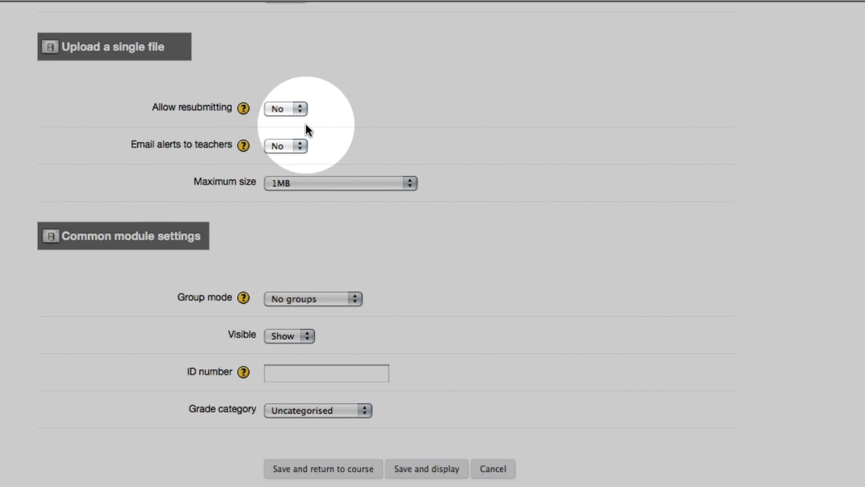
pyautogui.click(300, 110)
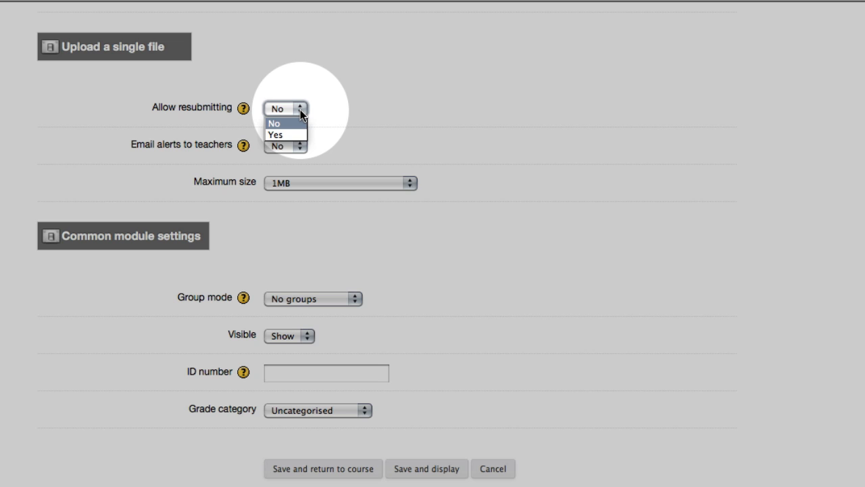
pyautogui.click(295, 134)
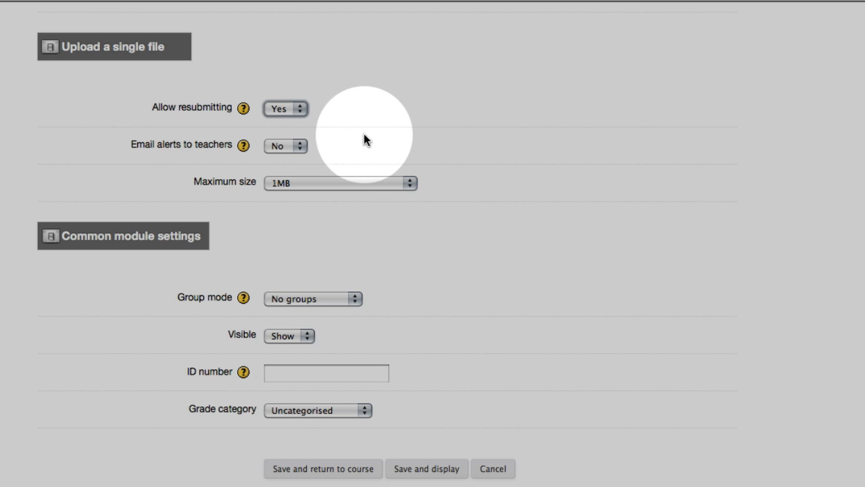
pyautogui.click(302, 148)
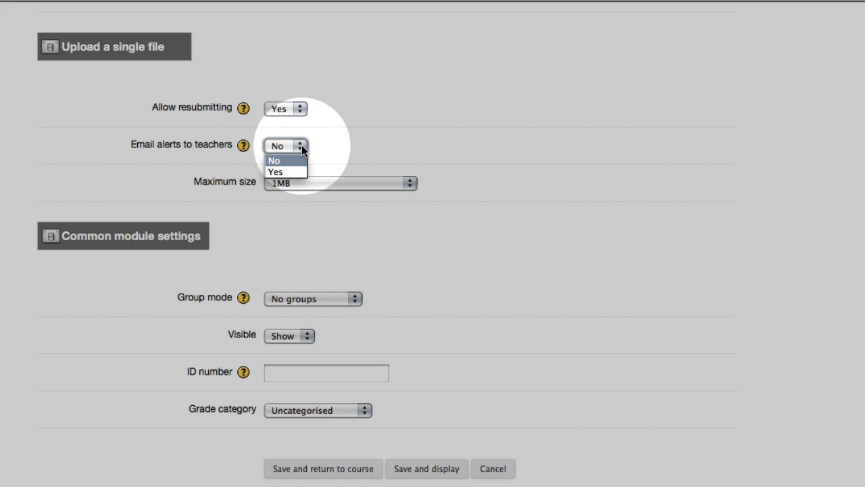
pyautogui.click(302, 146)
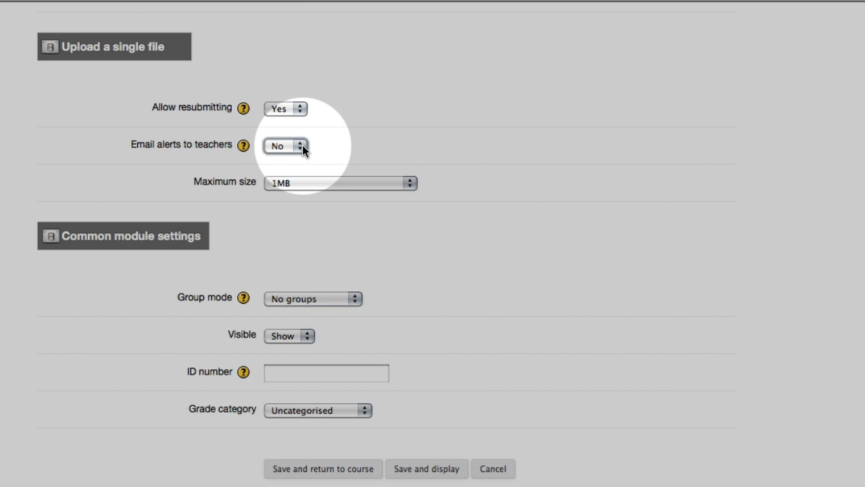
# Set the maximum upload size to 256MB, and keep Group mode at No groups and Visible at Show.
pyautogui.click(318, 179)
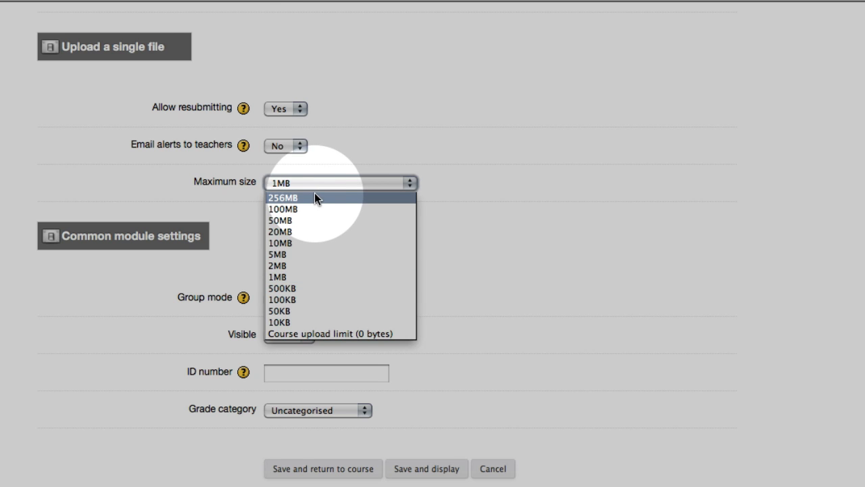
pyautogui.click(315, 196)
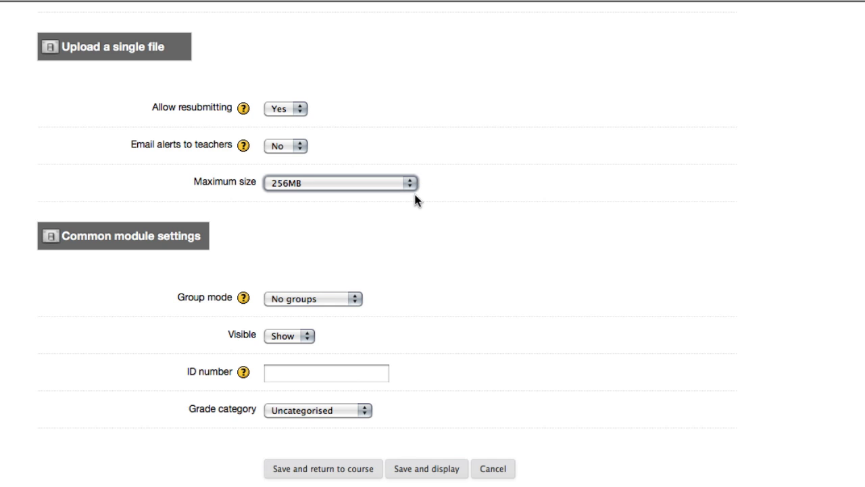
pyautogui.scroll(-2, 414, 195)
pyautogui.scroll(-1, 415, 200)
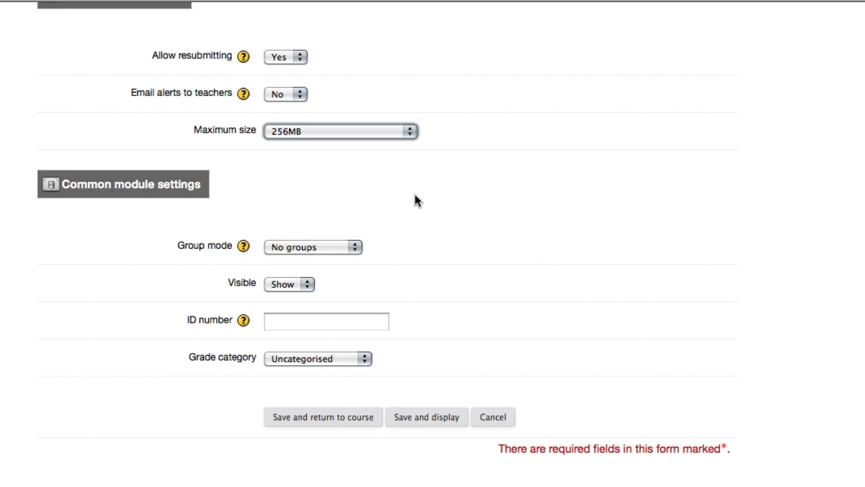
pyautogui.scroll(-2, 415, 200)
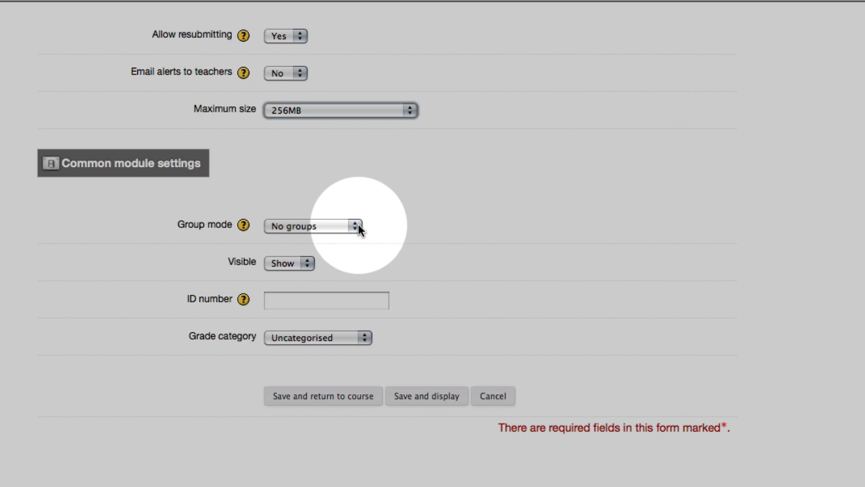
pyautogui.click(355, 226)
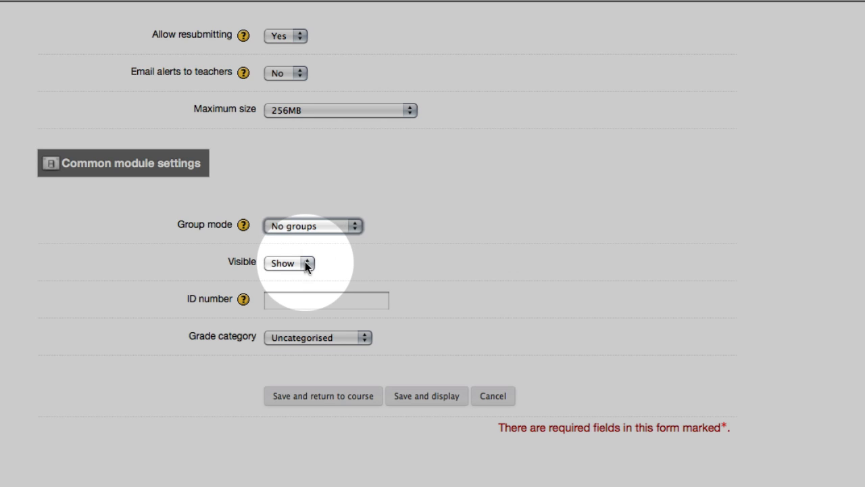
pyautogui.click(305, 262)
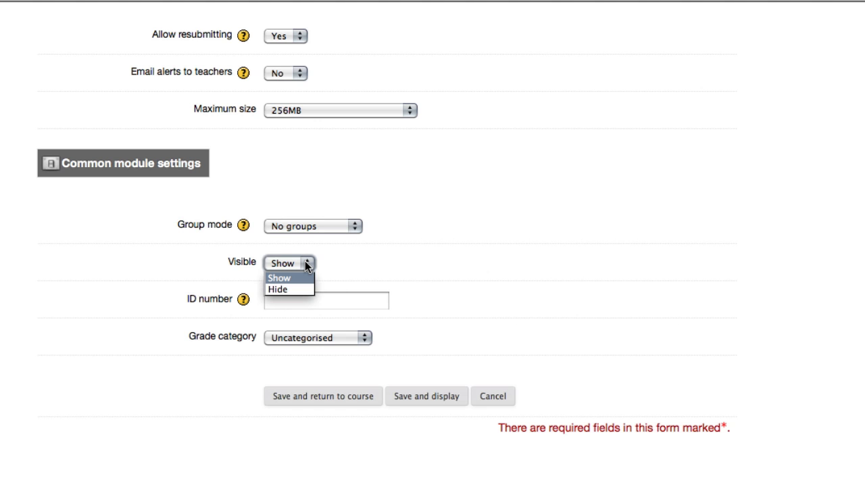
pyautogui.click(182, 281)
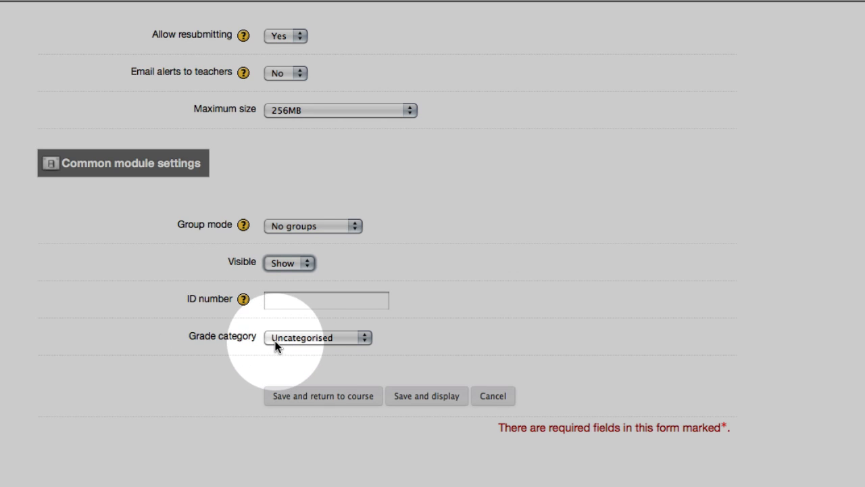
# Assign the assignment to the Participation (40%) grade category and save it, returning to the course.
pyautogui.click(362, 338)
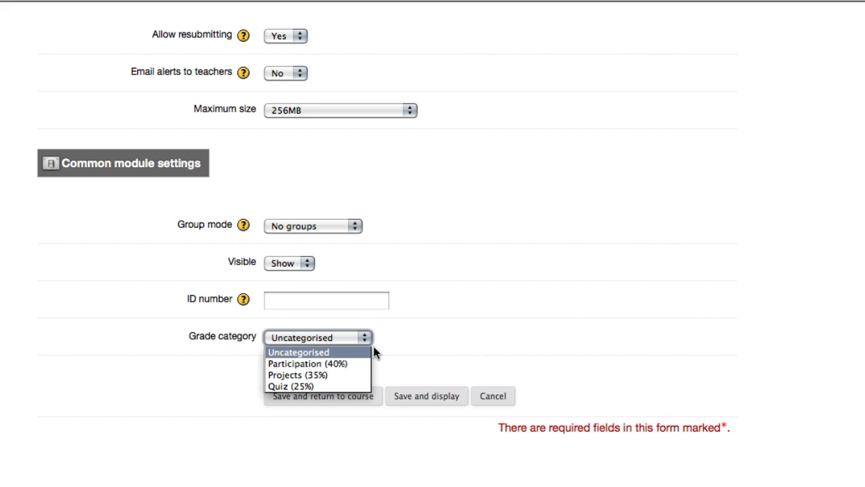
pyautogui.click(350, 363)
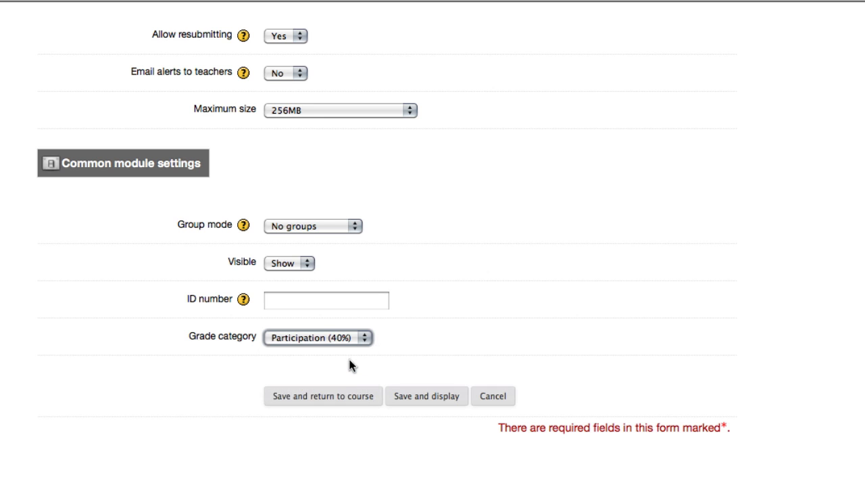
pyautogui.click(337, 396)
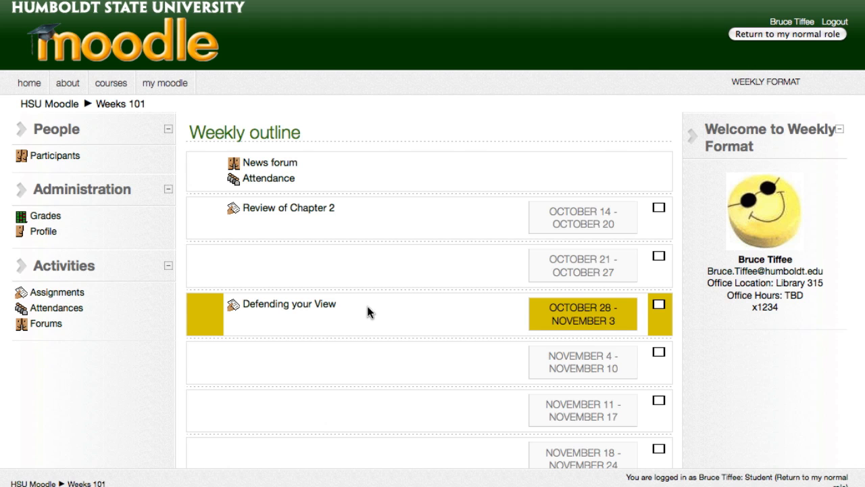
# As a student, submit Sample Assignment.docx from the Desktop to the Defending your View assignment, and return to the Weeks 101 course page.
pyautogui.click(300, 309)
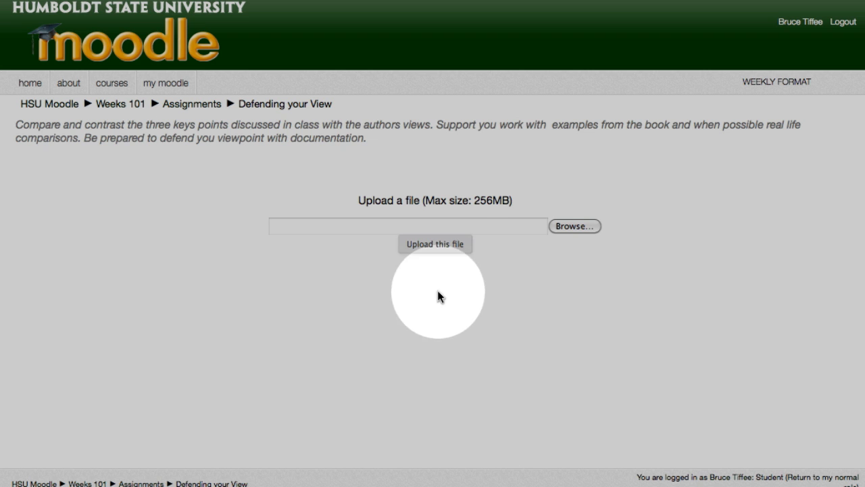
pyautogui.click(580, 227)
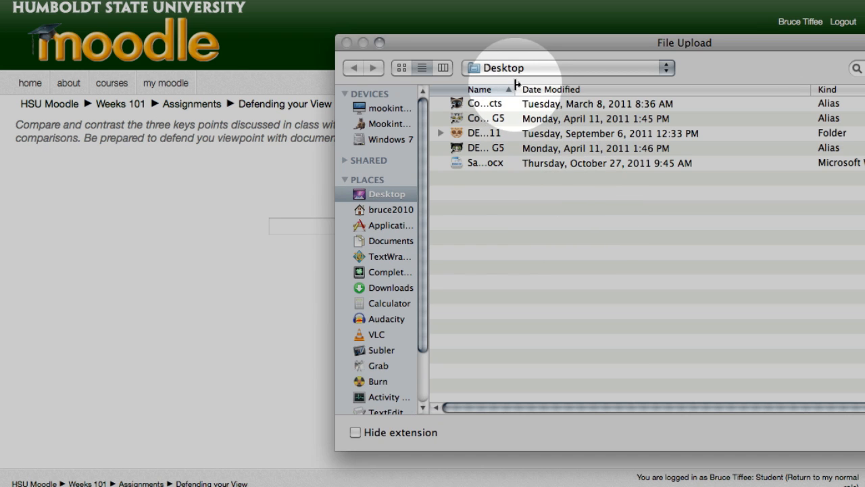
pyautogui.moveTo(515, 84); pyautogui.dragTo(625, 86)
pyautogui.click(525, 163)
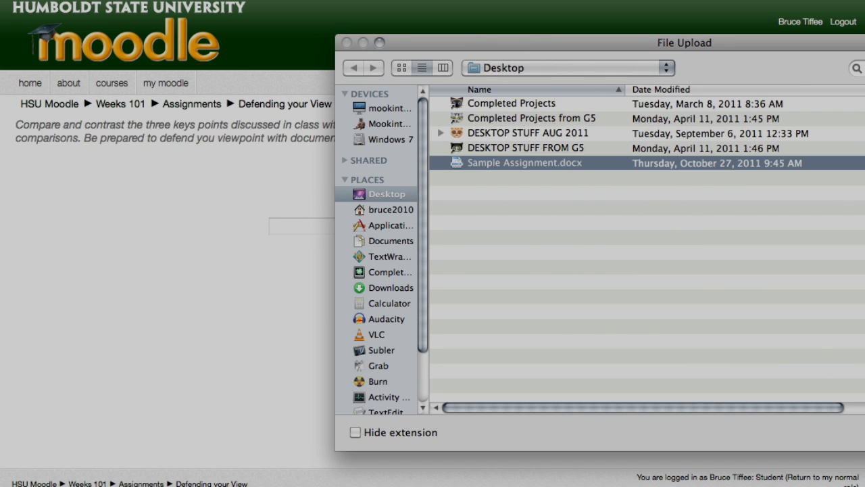
pyautogui.press('Return')
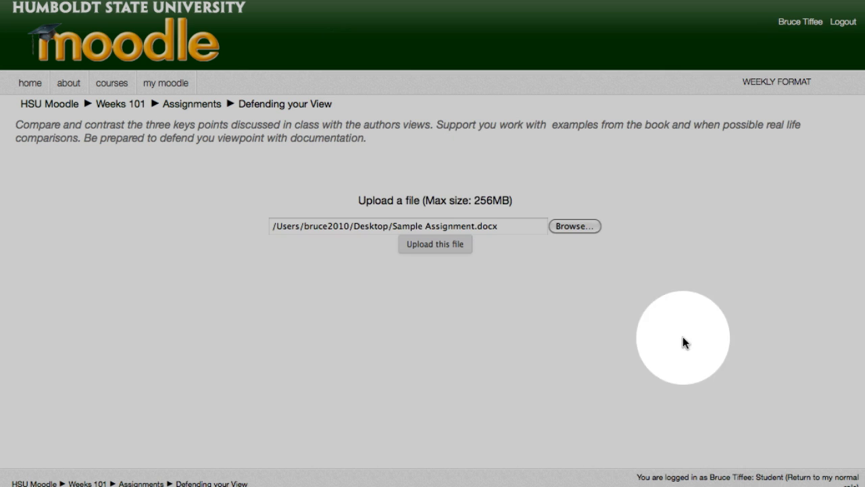
pyautogui.click(450, 248)
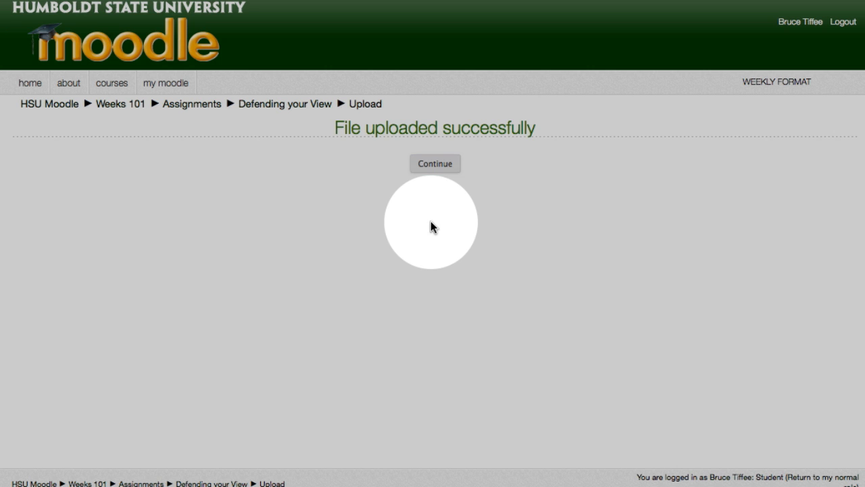
pyautogui.click(422, 163)
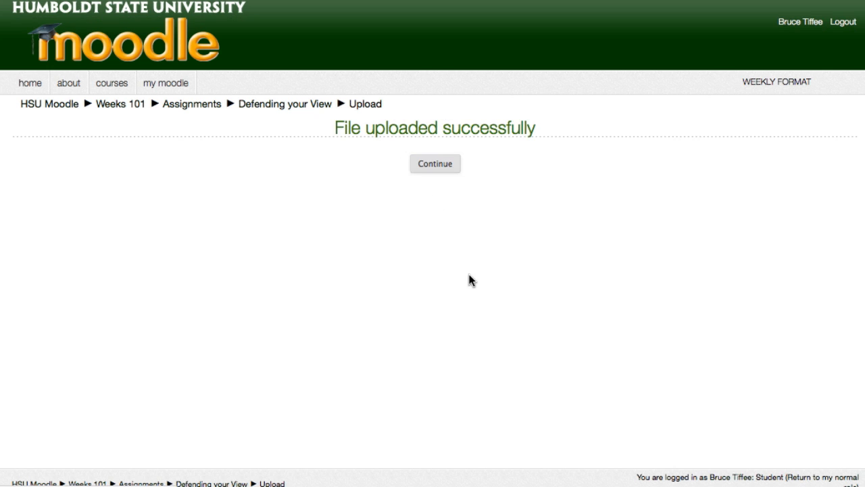
pyautogui.click(132, 107)
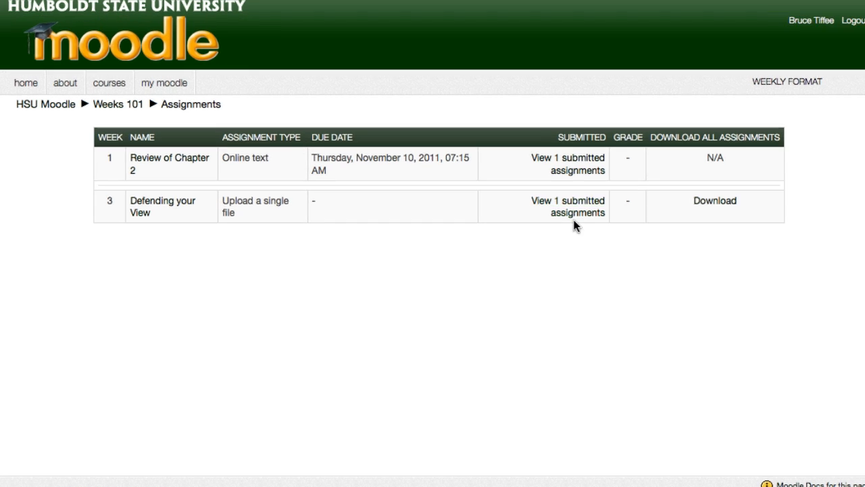
# Open the submitted assignments for Defending your View and examine the submissions table and its preferences.
pyautogui.click(572, 211)
pyautogui.scroll(-3, 517, 306)
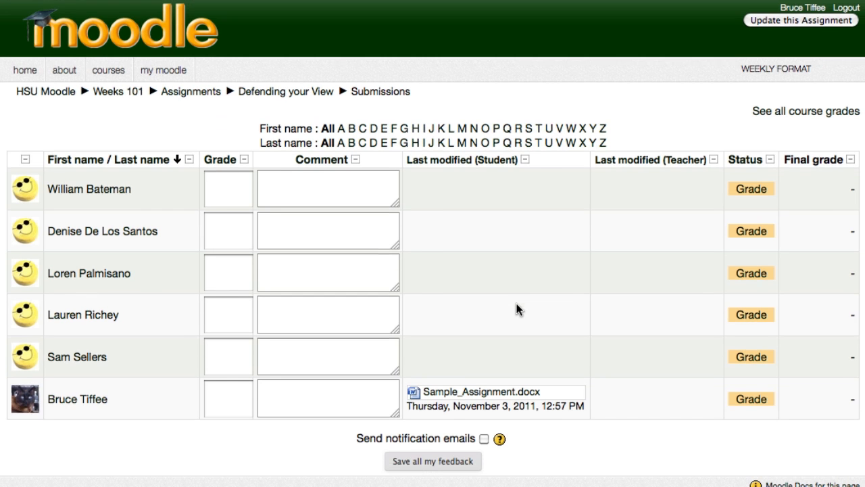
pyautogui.scroll(-2, 517, 303)
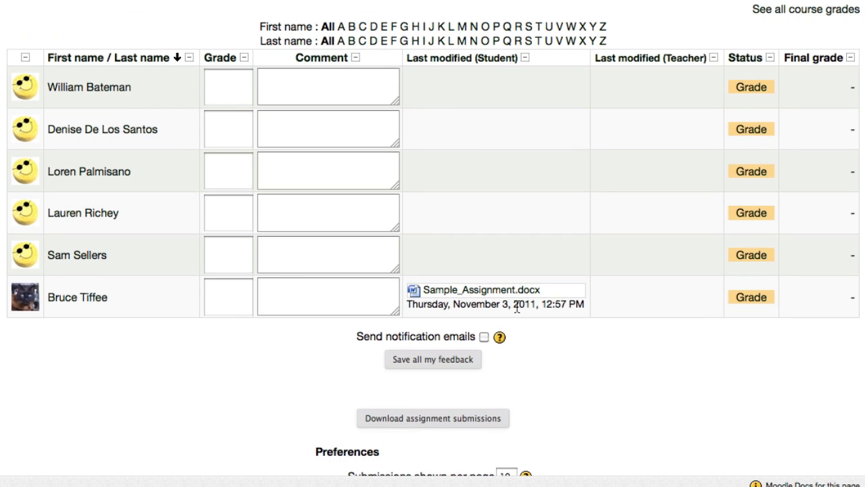
pyautogui.scroll(-1, 517, 308)
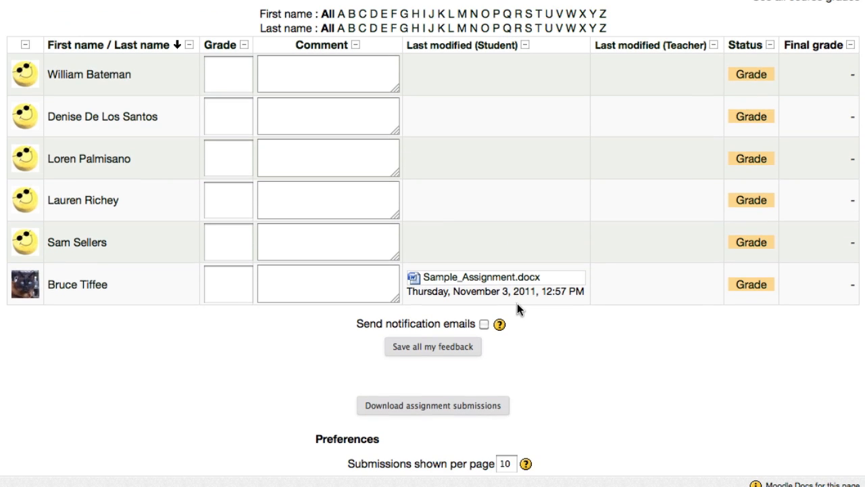
pyautogui.scroll(-3, 517, 303)
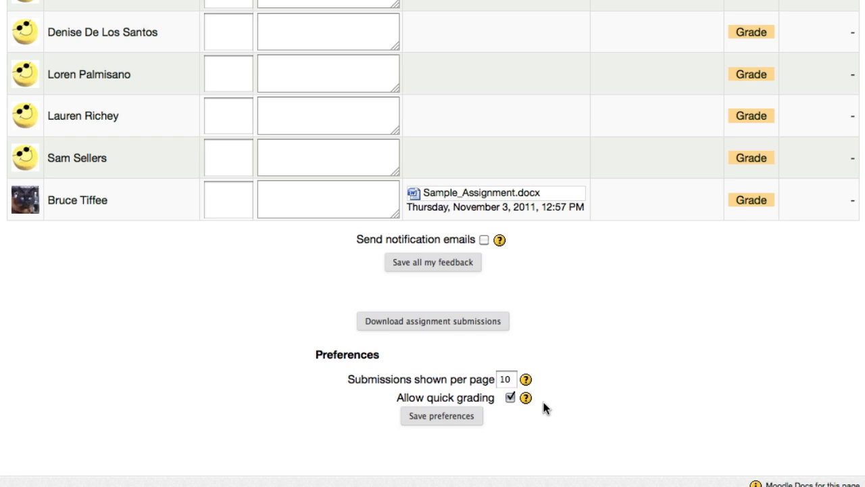
pyautogui.scroll(3, 544, 402)
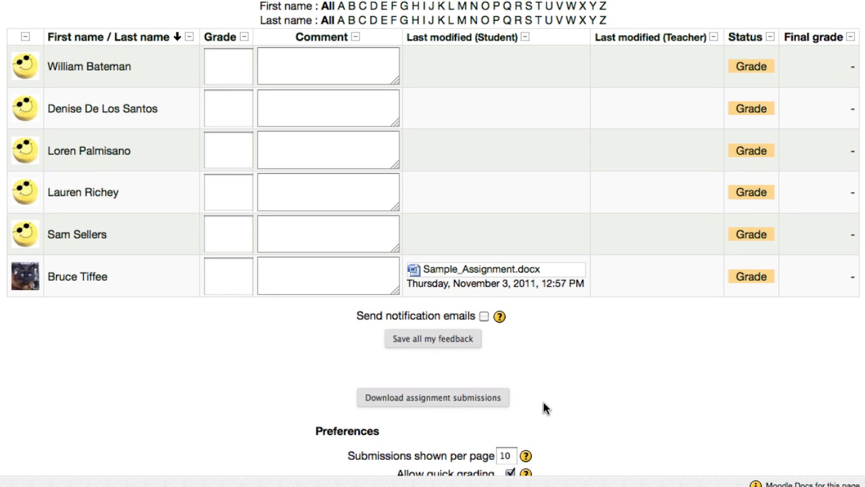
pyautogui.scroll(4, 212, 419)
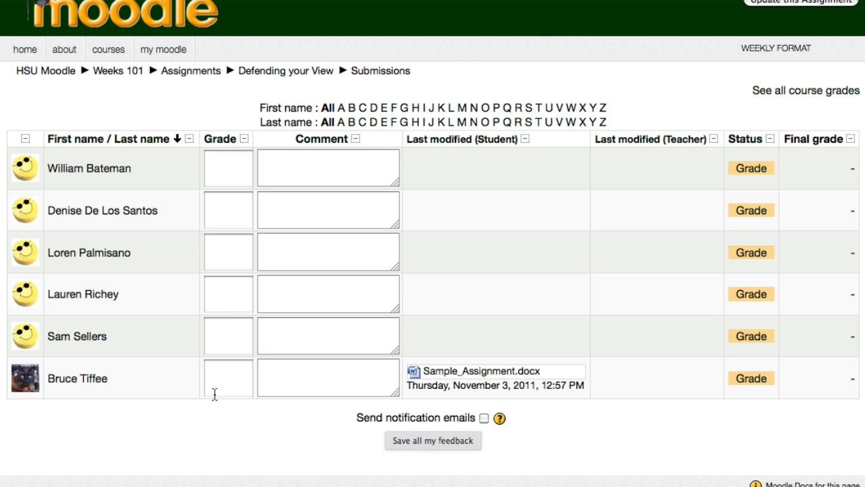
# Enter a grade of 95.6 for the student who submitted Sample_Assignment.docx and save the feedback.
pyautogui.click(214, 393)
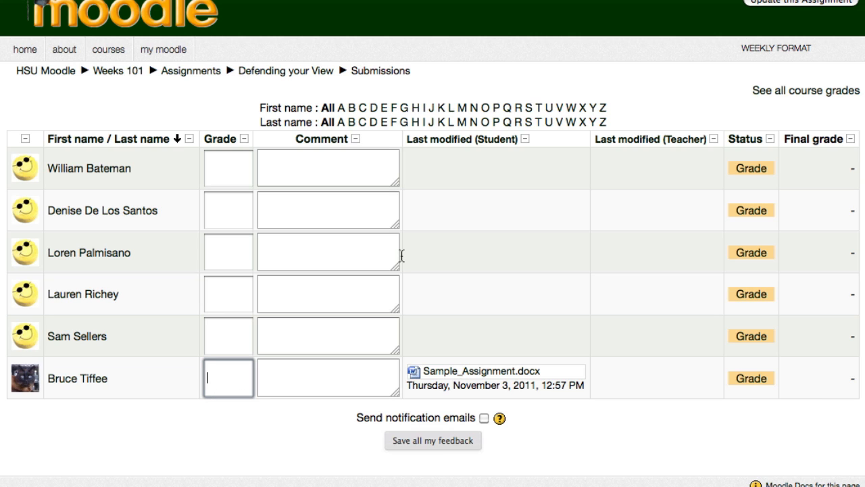
pyautogui.write('95.6')
pyautogui.press('Return')
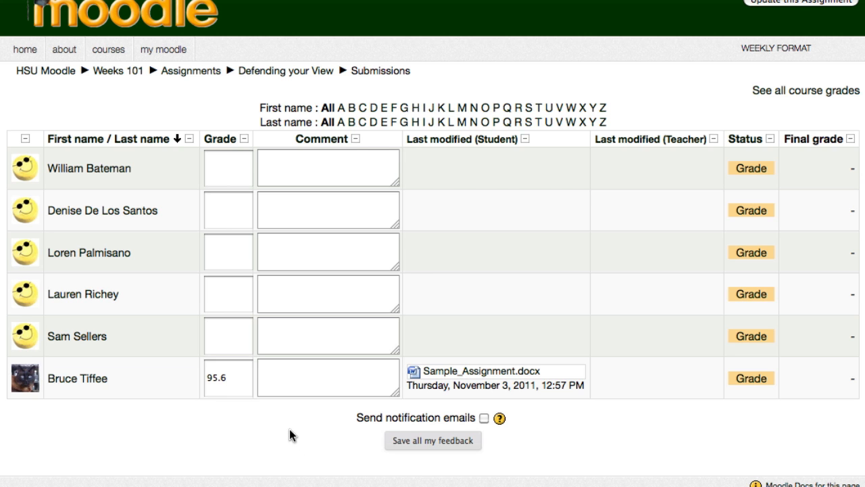
# Add the comment "Nice job!" to the graded Sample_Assignment.docx submission.
pyautogui.scroll(-3, 270, 438)
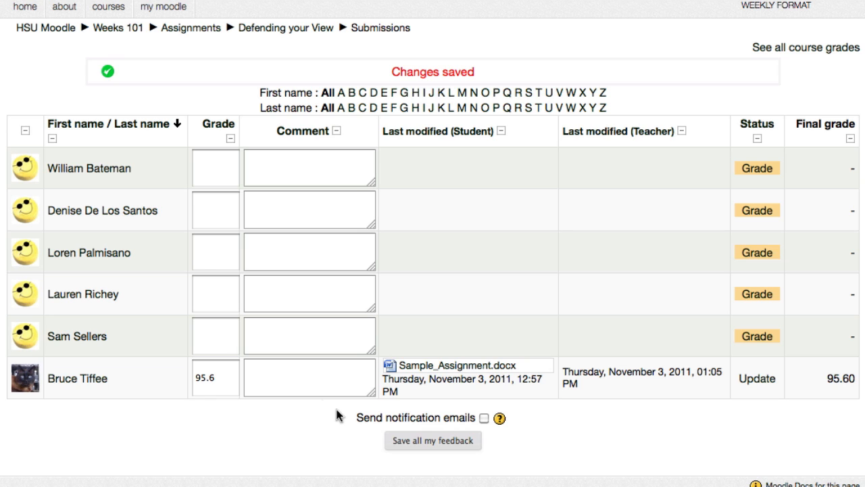
pyautogui.click(316, 388)
pyautogui.write('Nice job')
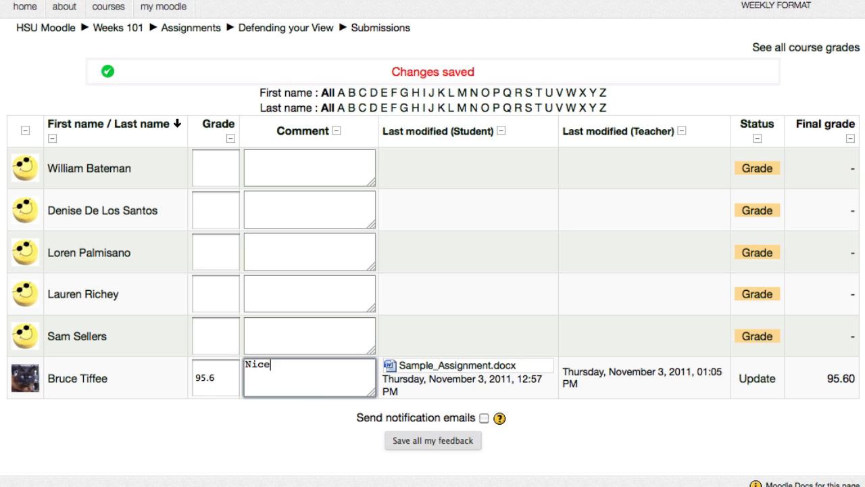
pyautogui.write('!')
pyautogui.press('Return')
# Save the submission preferences with 10 submissions per page and quick grading allowed, and turn off editing on the Weekly Format course page.
pyautogui.scroll(-1, 326, 424)
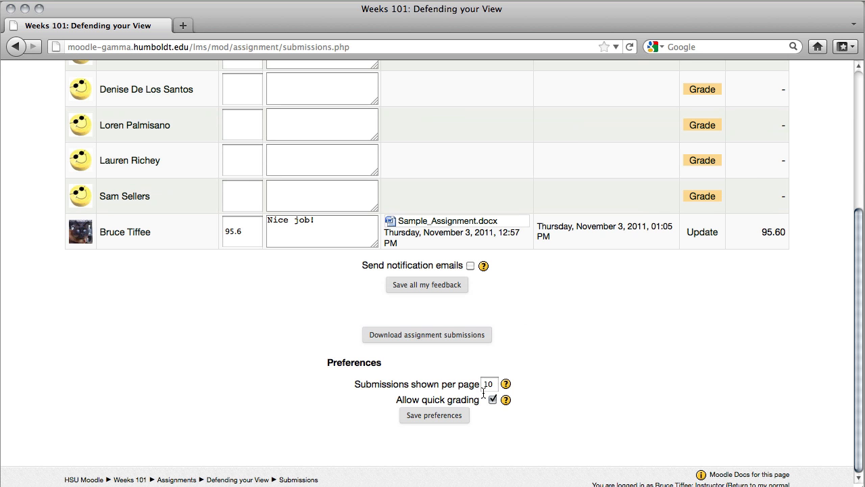
pyautogui.click(426, 415)
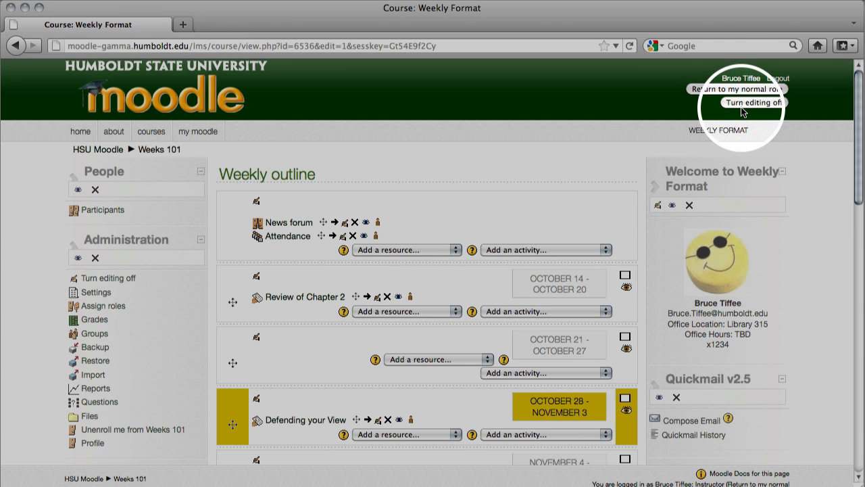
pyautogui.click(742, 109)
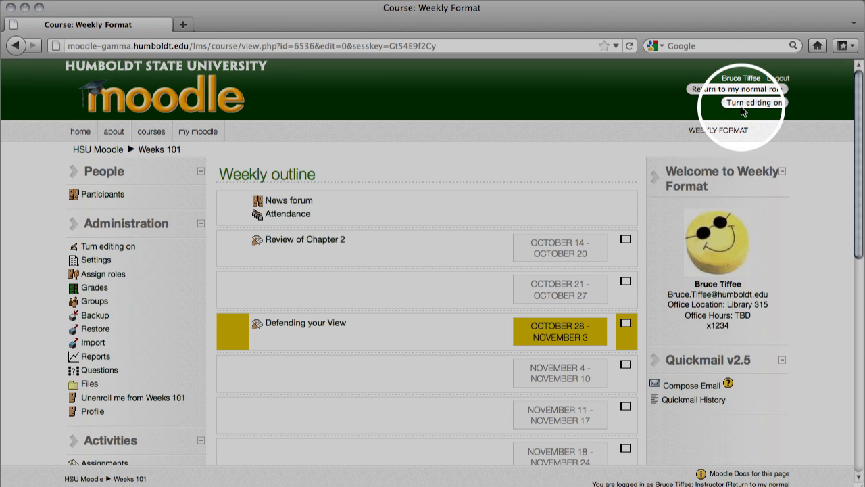